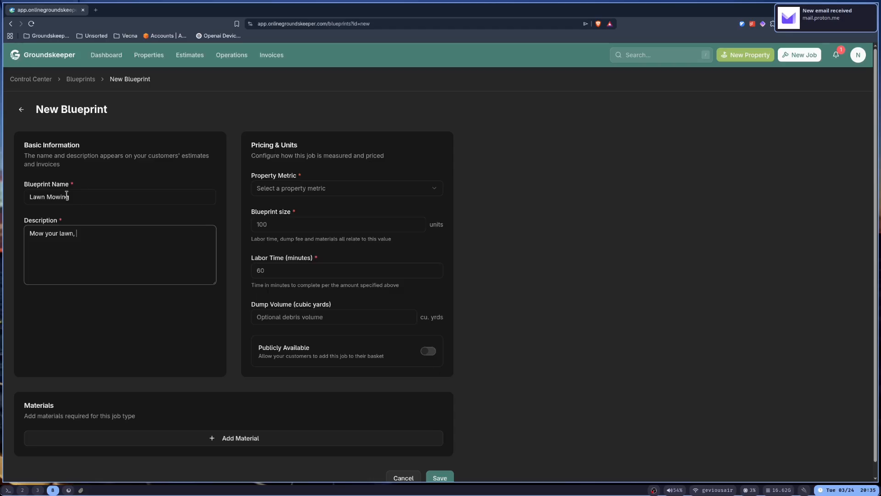
Complete the description to read "Mow your lawn, trim the edges and blow off the hard surfaces making your property look pristine.".
text(trim the edg)
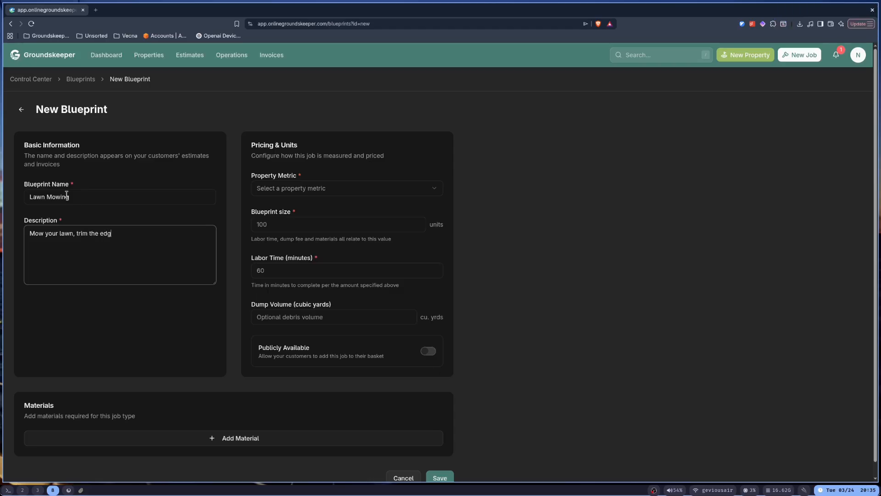
text(es and th)
key(BackSpace)
key(BackSpace)
text(blow off the hard surfaces making your )
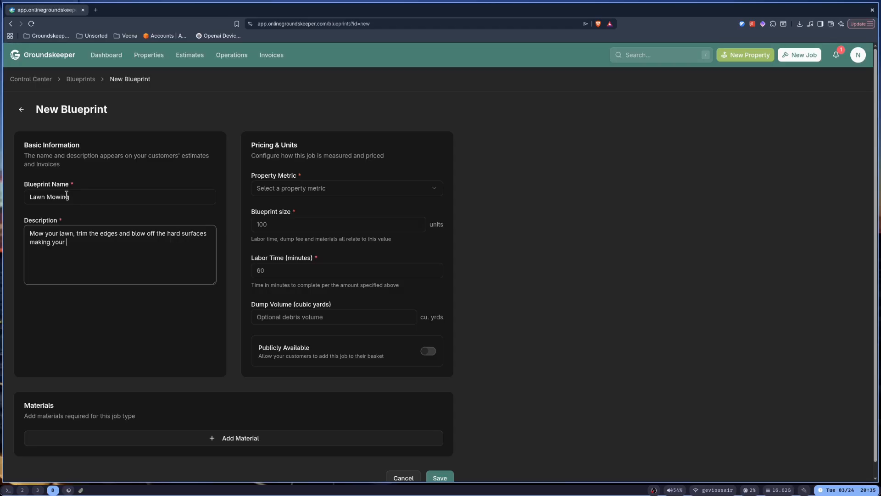
text(property look pristine.)
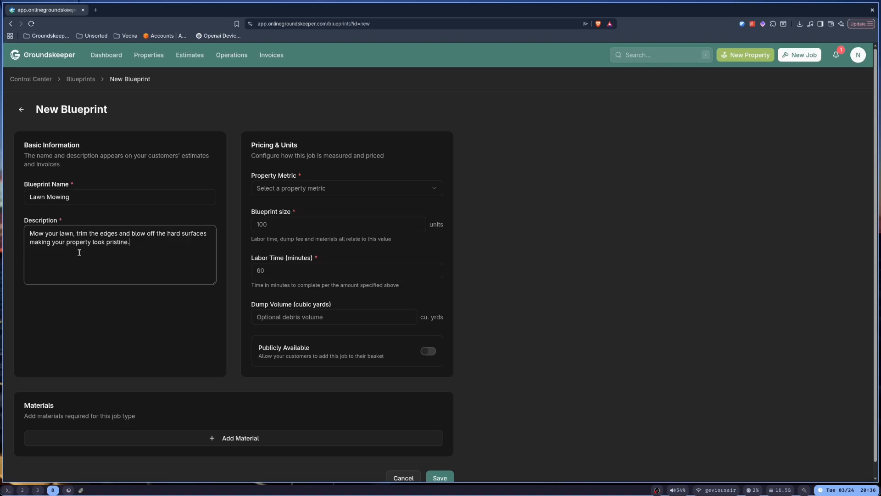
Set the Lawn Mowing blueprint's property metric to Lawn Area and its blueprint size to 500 sq ft.
click(305, 190)
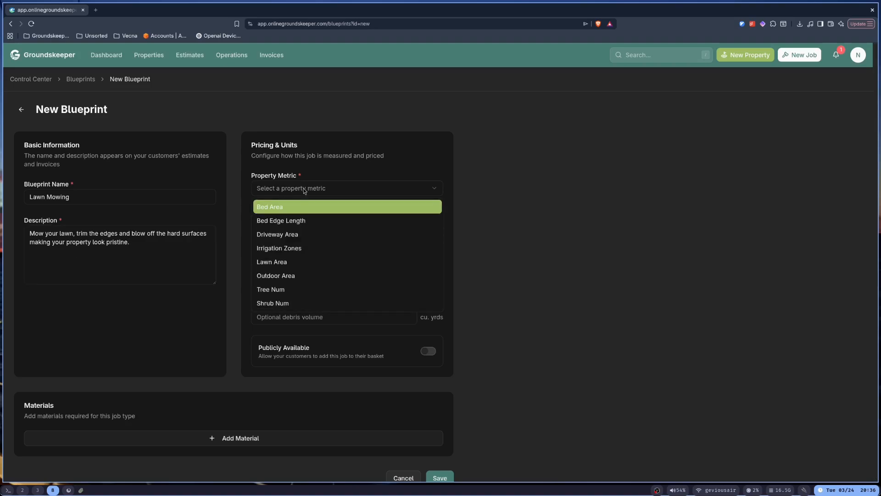
click(286, 262)
click(279, 224)
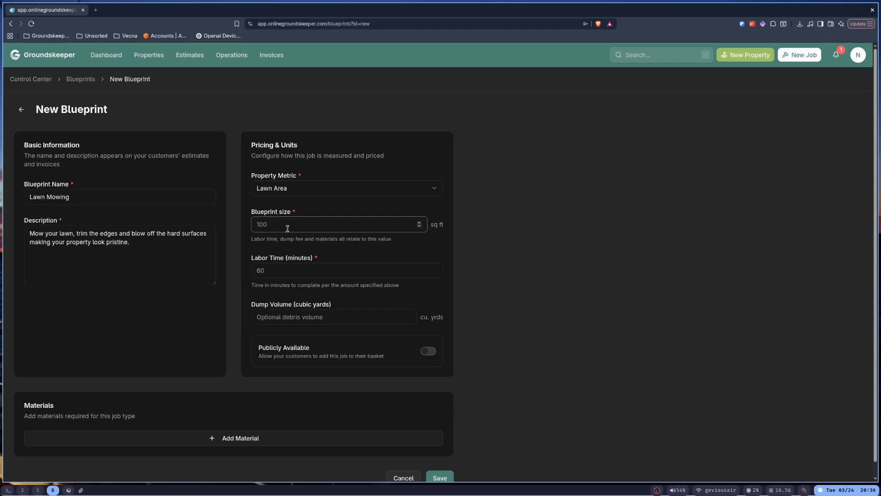
text(500)
key(BackSpace)
key(BackSpace)
key(BackSpace)
text(1)
key(BackSpace)
text(500)
Set the labor time to 12 minutes and save the Lawn Mowing blueprint.
click(279, 269)
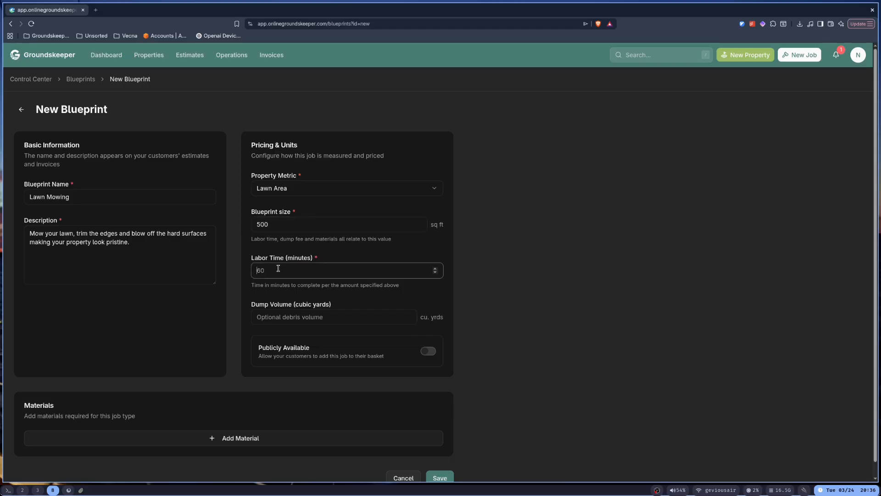
text(12)
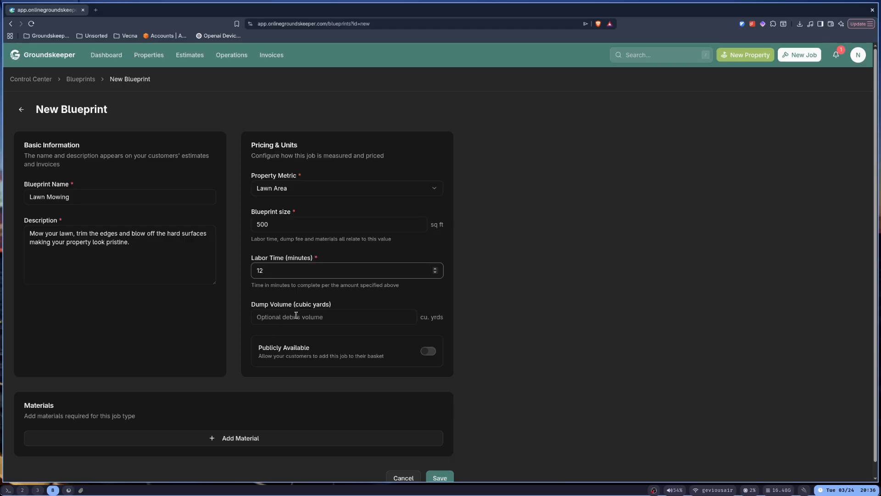
scroll(296, 316, down, 1)
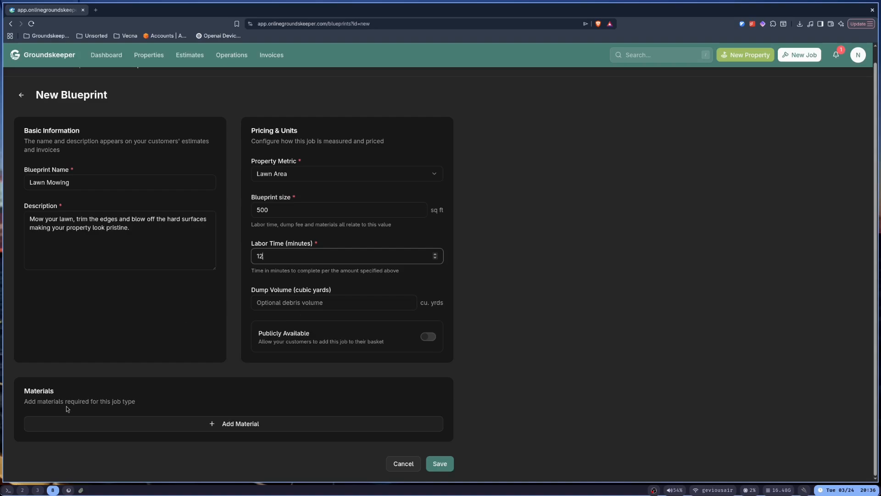
click(441, 465)
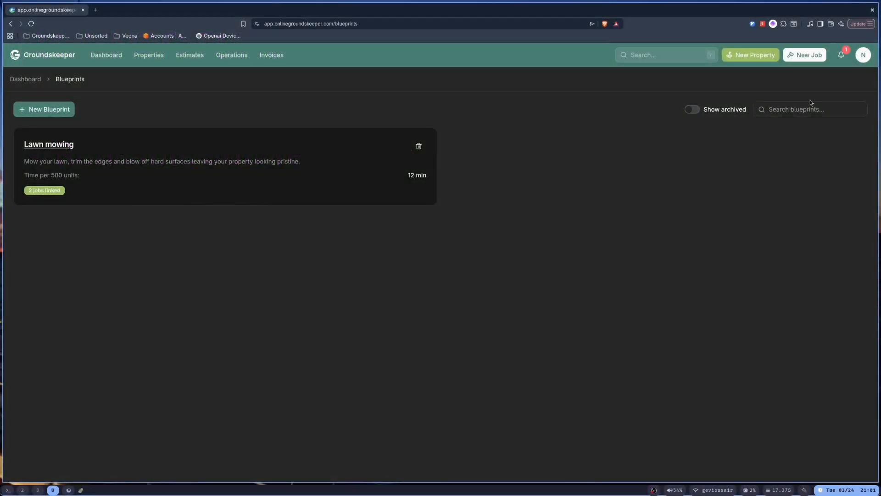
Start a new blueprint and name it "Spring Cleanup".
click(49, 113)
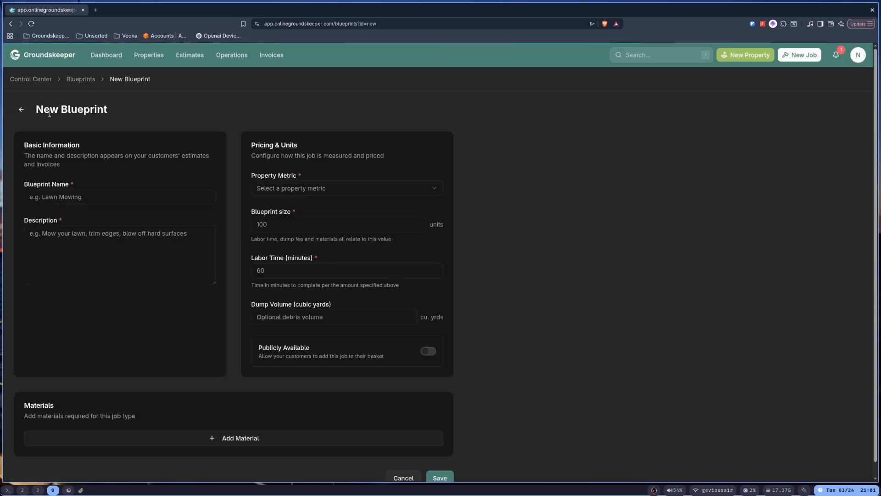
click(97, 194)
text(Spring C)
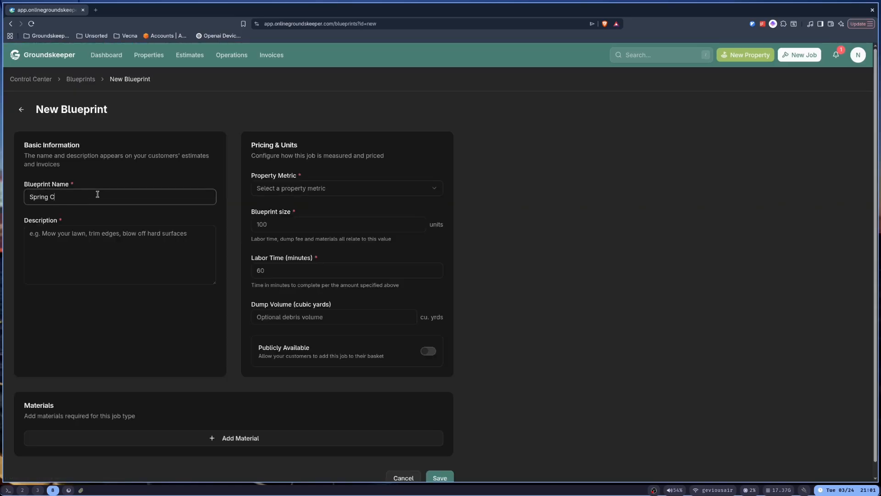
text(leanup)
key(Tab)
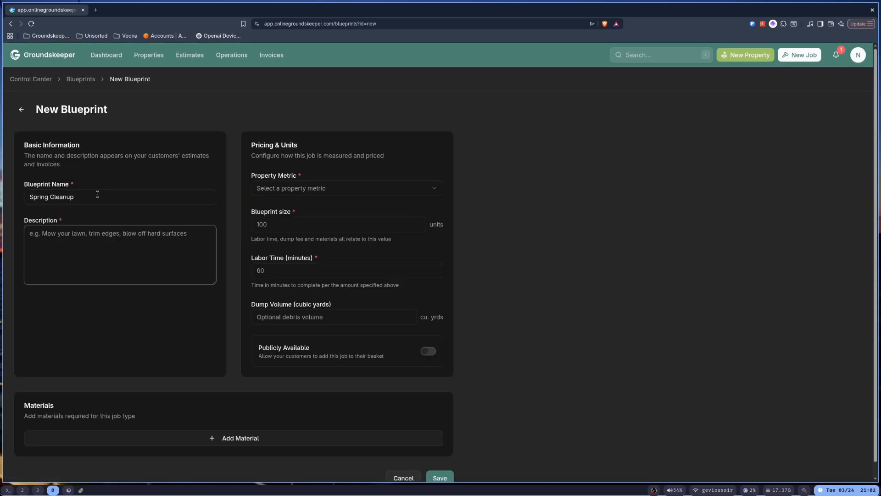
Enter the description "Remove debris from the lawn, give it a fresh mow and add pre-emergent".
text(Remove debris )
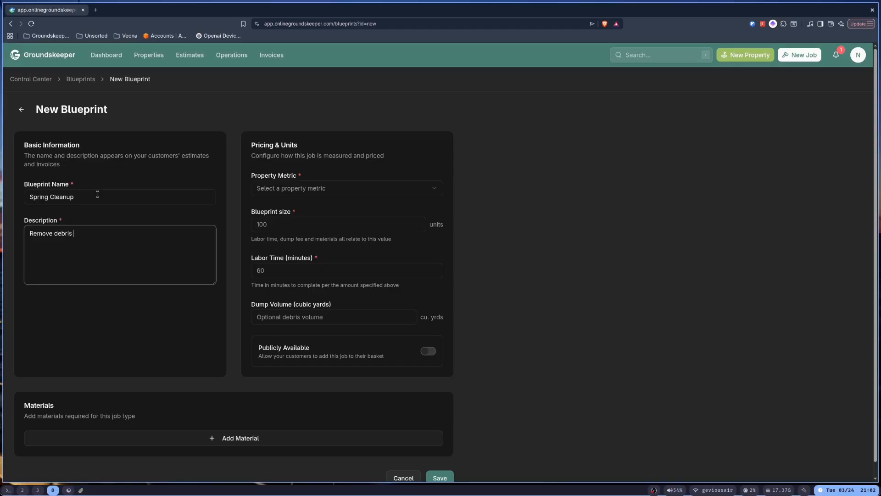
text(from the lawn, give it a fresh mow and add pre-emerng)
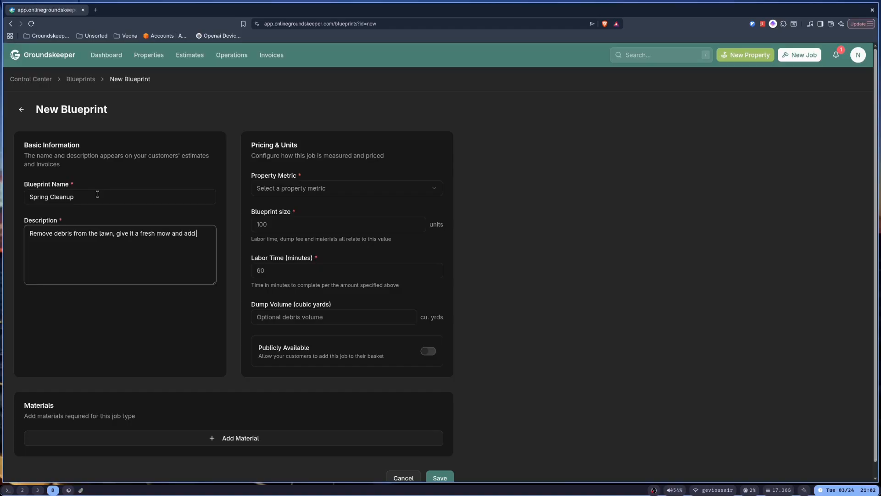
key(BackSpace)
key(BackSpace)
text(gent)
Set the Spring Cleanup blueprint's property metric to Lawn Area and its blueprint size to 1000 sq ft.
click(289, 189)
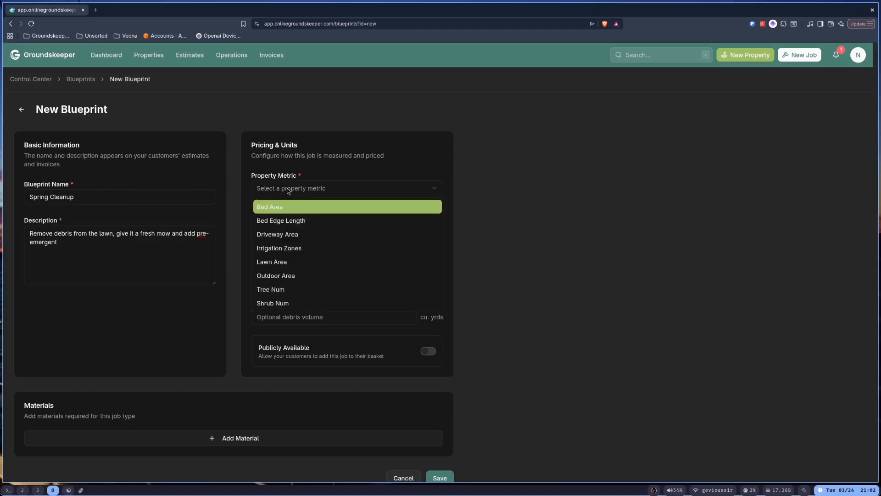
click(294, 261)
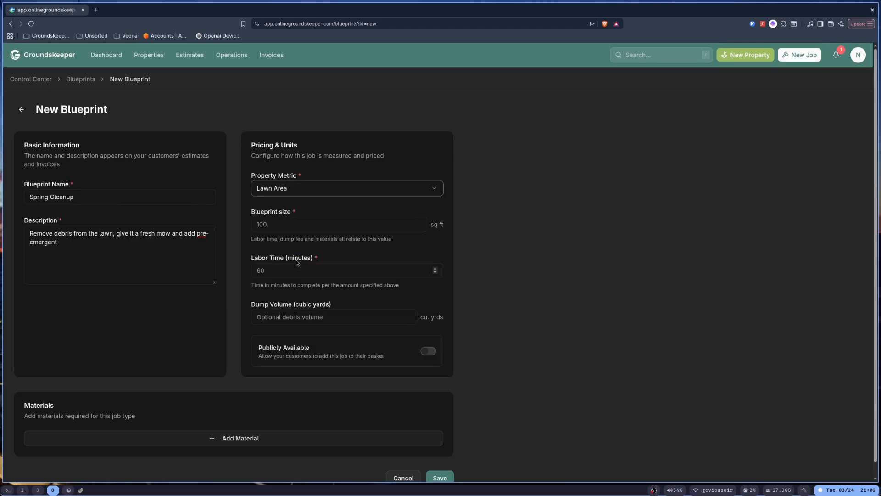
click(275, 224)
text(1000)
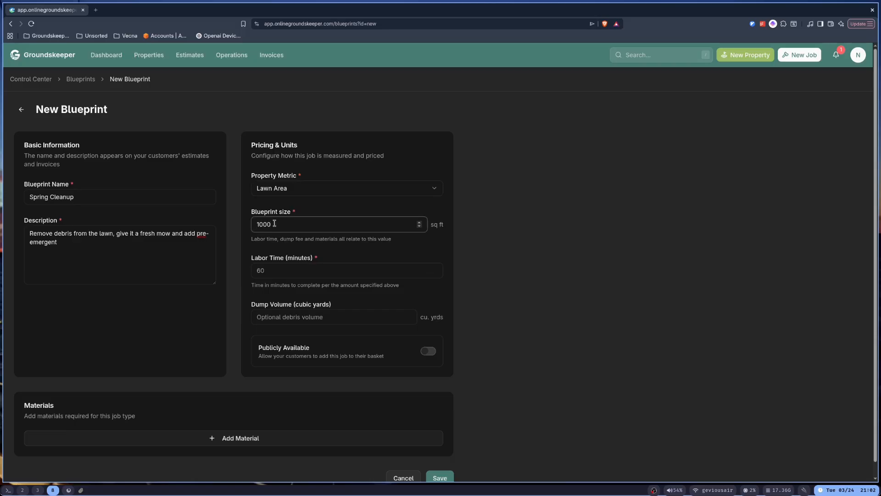
Set the labor time to 55 minutes and the dump volume to 0.1 cubic yards.
click(276, 268)
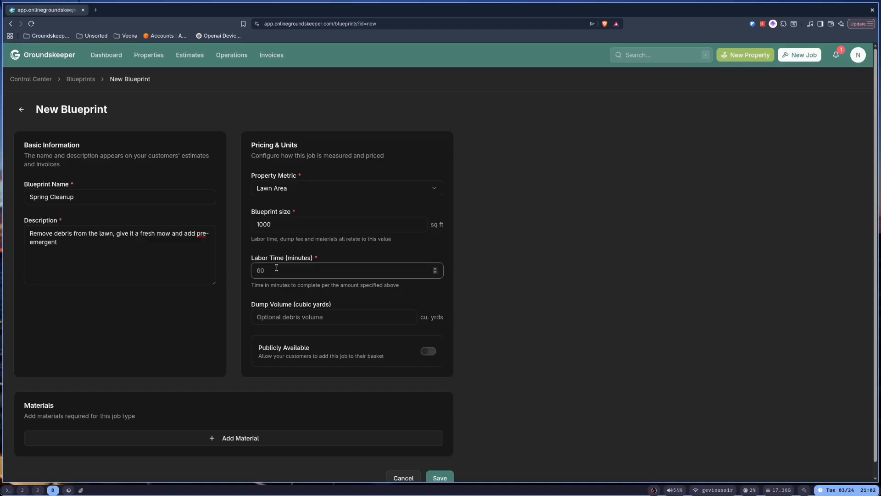
text(55)
click(326, 317)
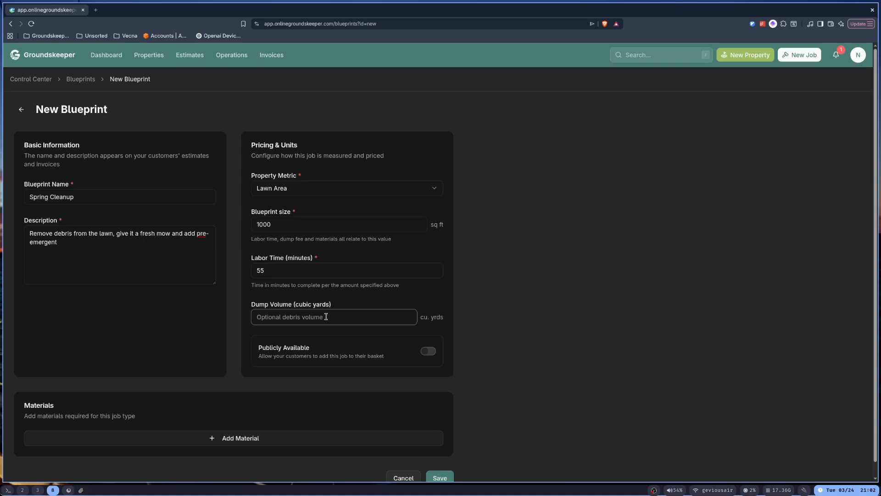
text(0.1)
Add a Pre-emergent material with quantity 0.1, unit bag and cost $3.99, and save the Spring Cleanup blueprint.
scroll(200, 365, down, 1)
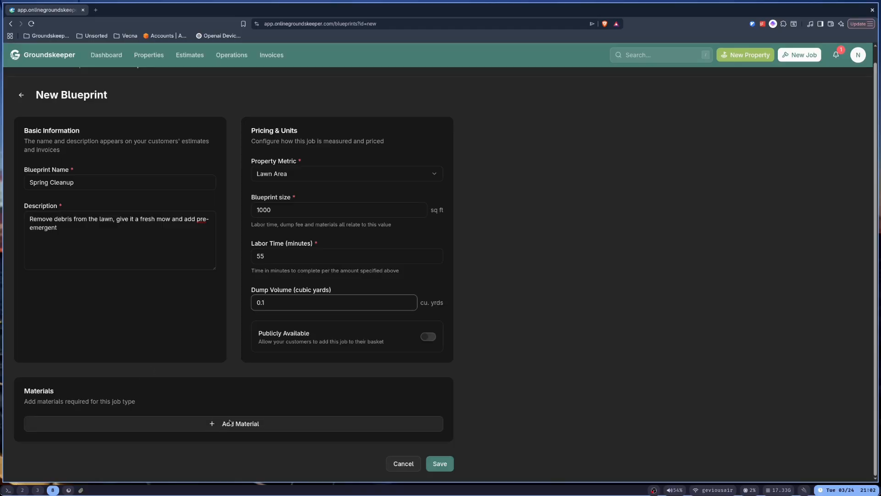
click(183, 423)
click(99, 397)
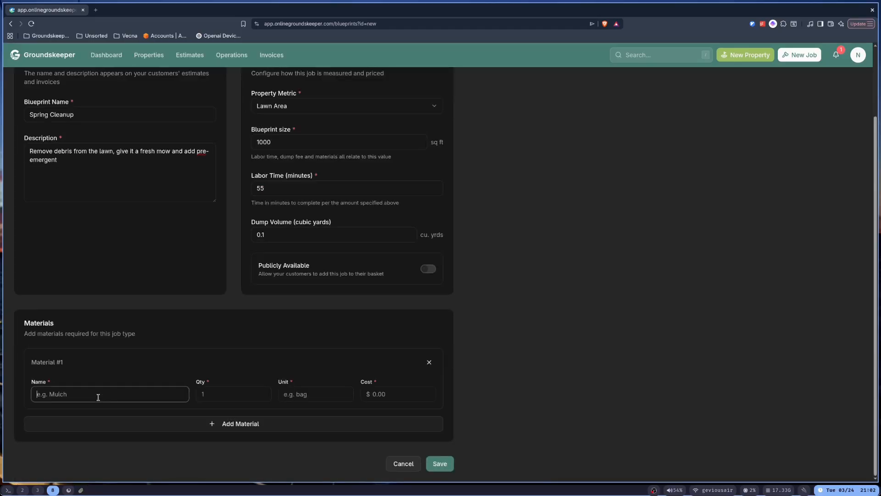
text(Pre-emergent)
key(Tab)
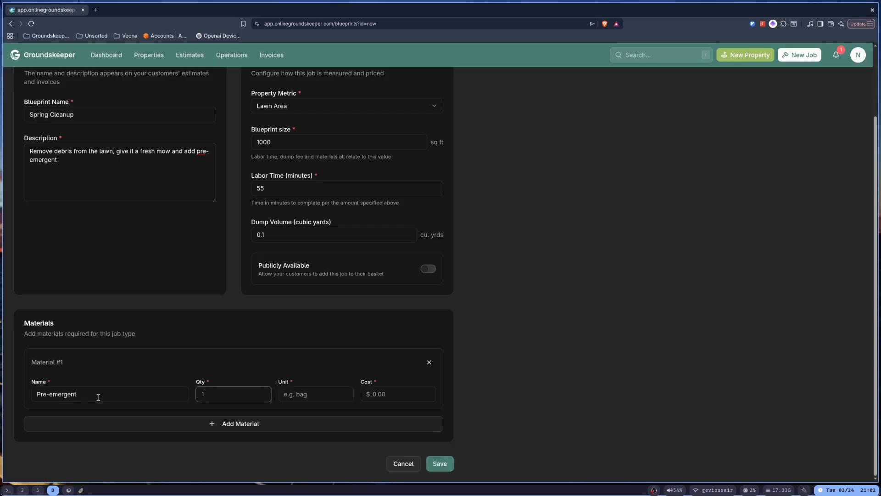
text(0.1)
key(Tab)
text(bag)
key(Tab)
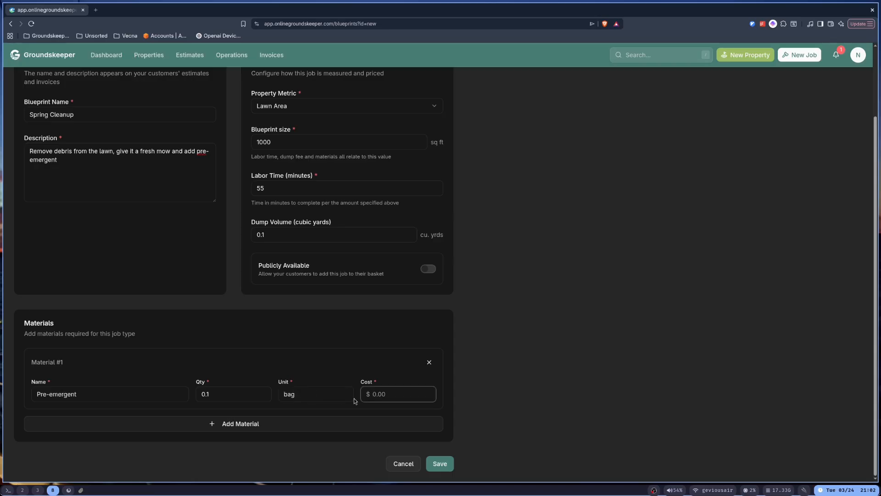
text(3.99)
click(440, 464)
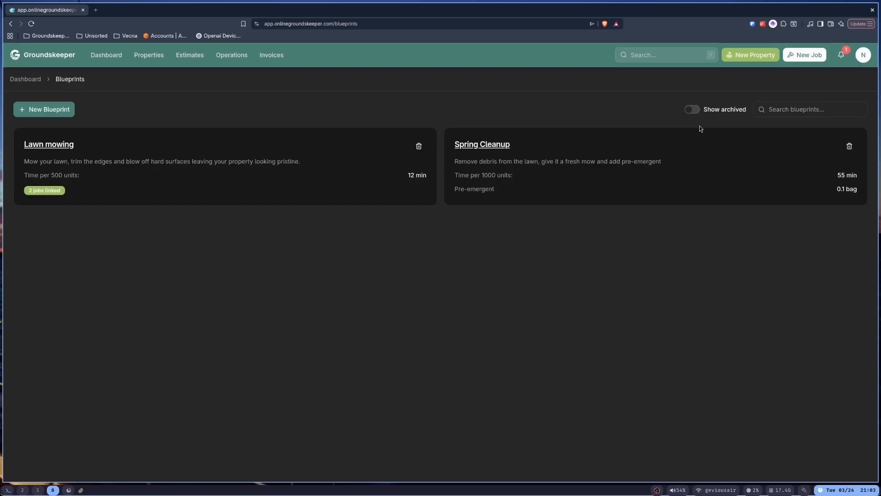
Create and save a new job for the Recreation area property using the Lawn mowing blueprint.
click(794, 55)
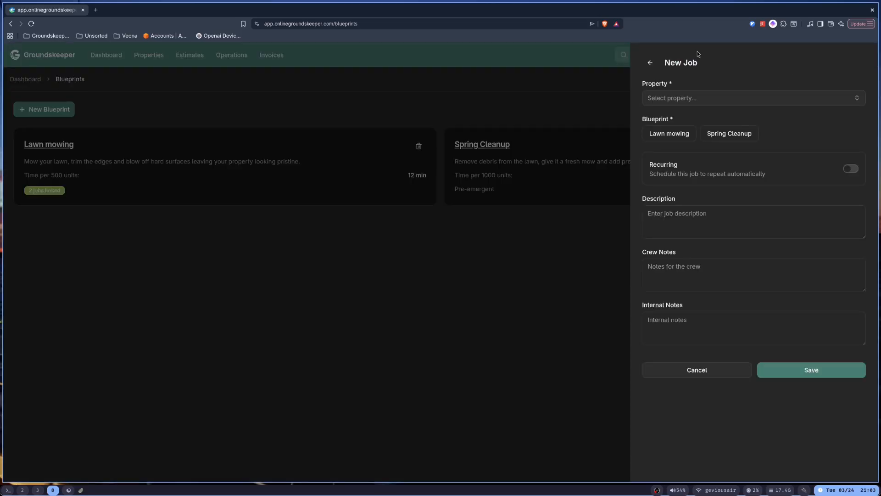
click(693, 94)
click(688, 132)
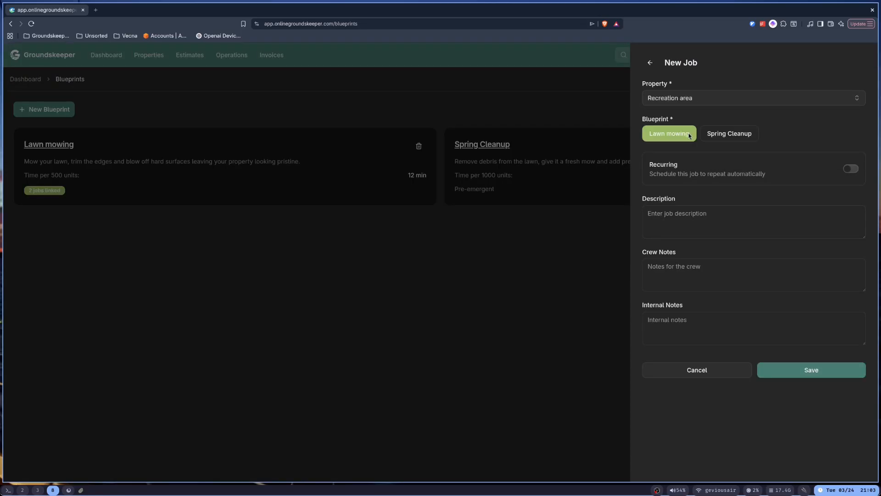
click(729, 133)
click(691, 135)
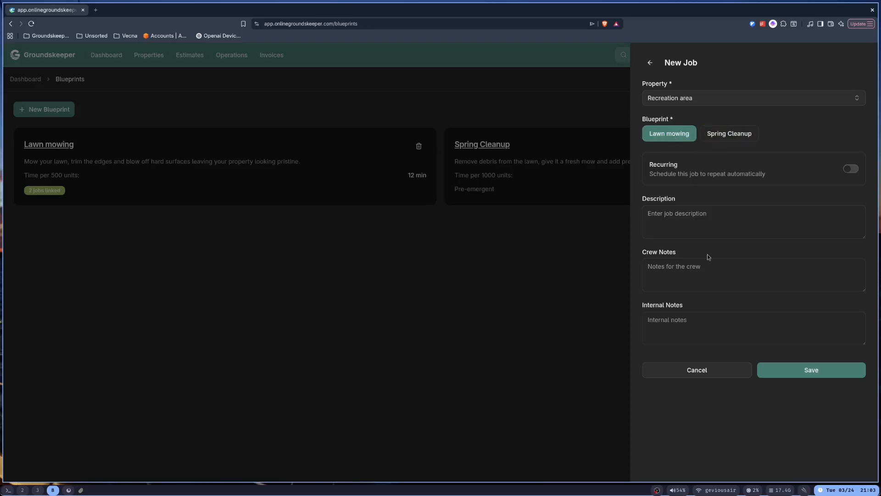
click(789, 371)
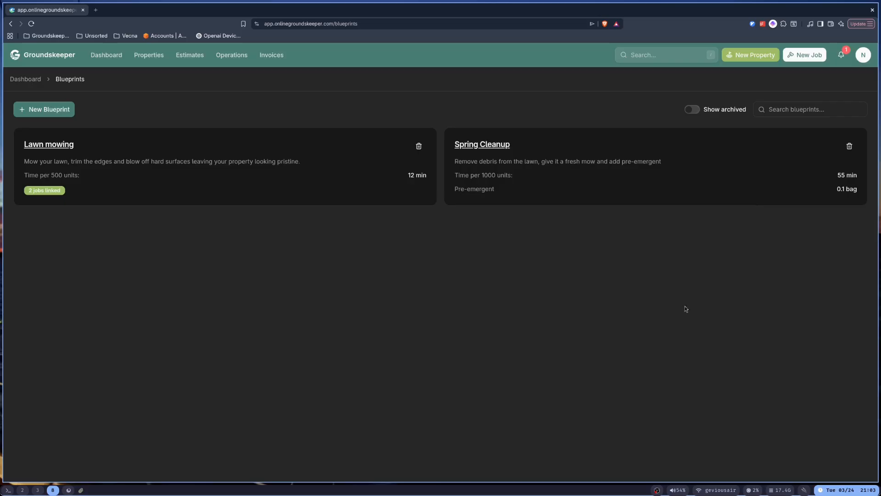
Open the Recreation area estimate and add another job to its job list.
click(195, 59)
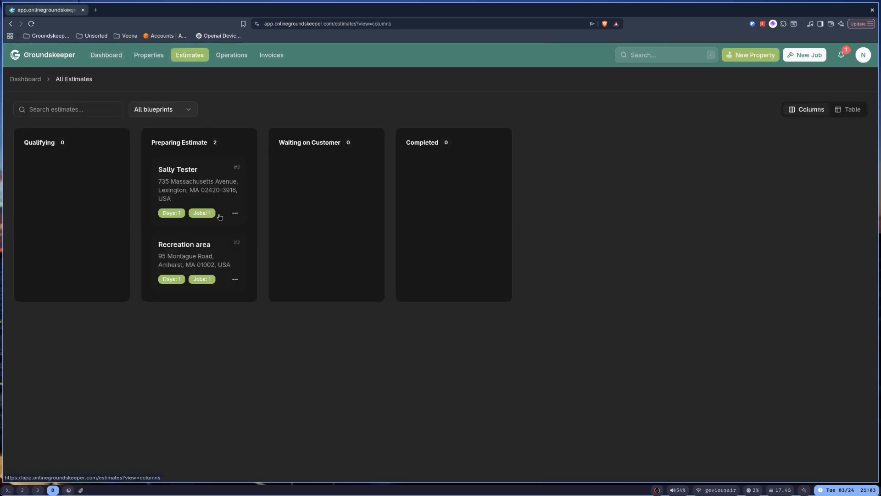
click(199, 251)
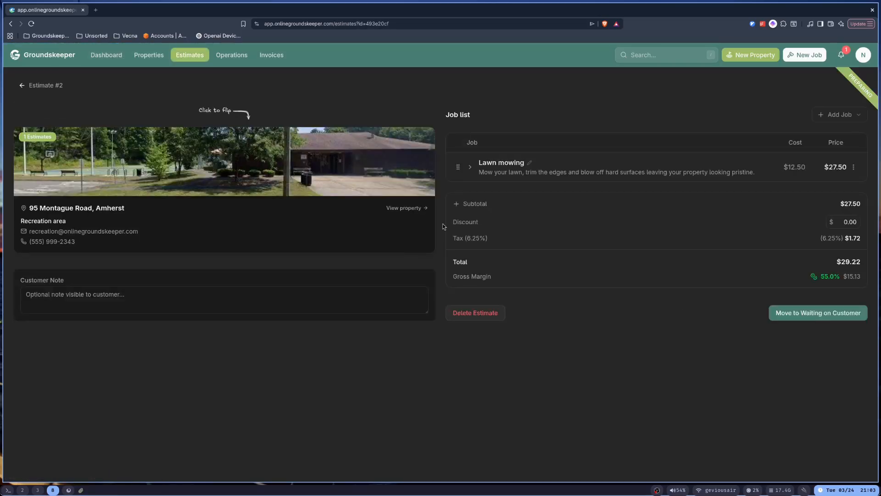
click(824, 113)
click(834, 134)
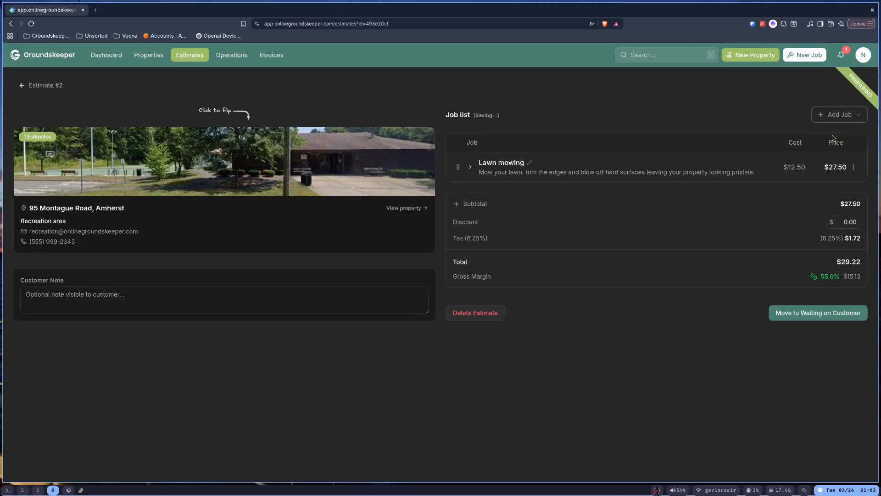